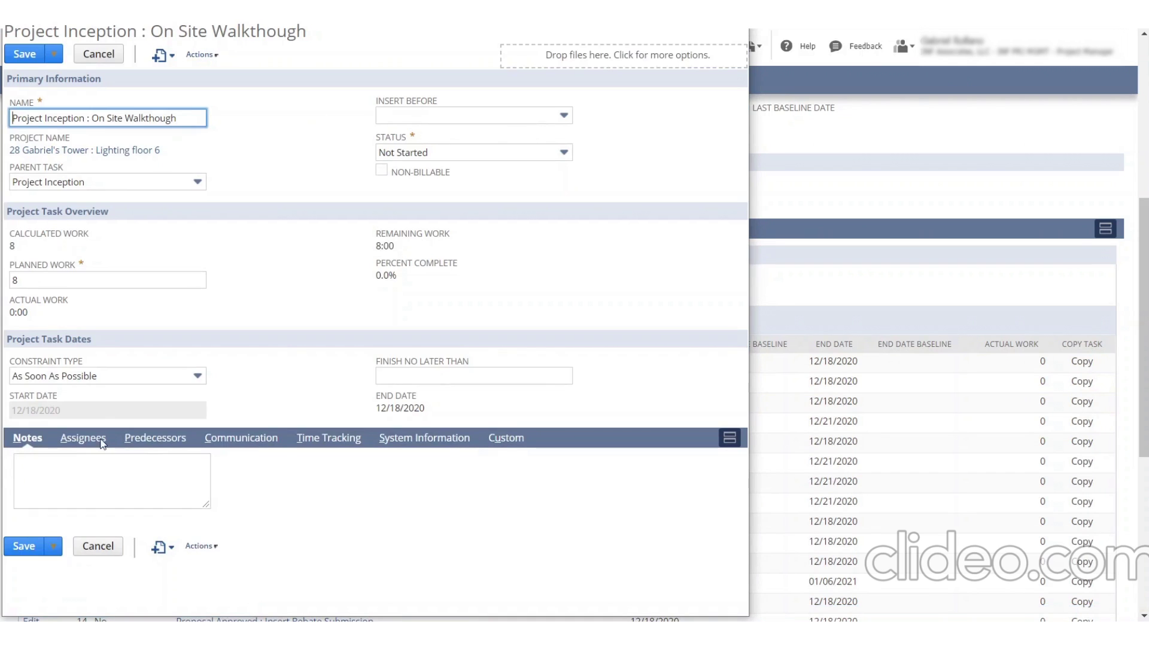
- Assign _Administrative Support to the Project Inception : On Site Walkthough task with 8 hours of planned work and save the task
{"action": "left_click", "coordinate": [102, 443]}
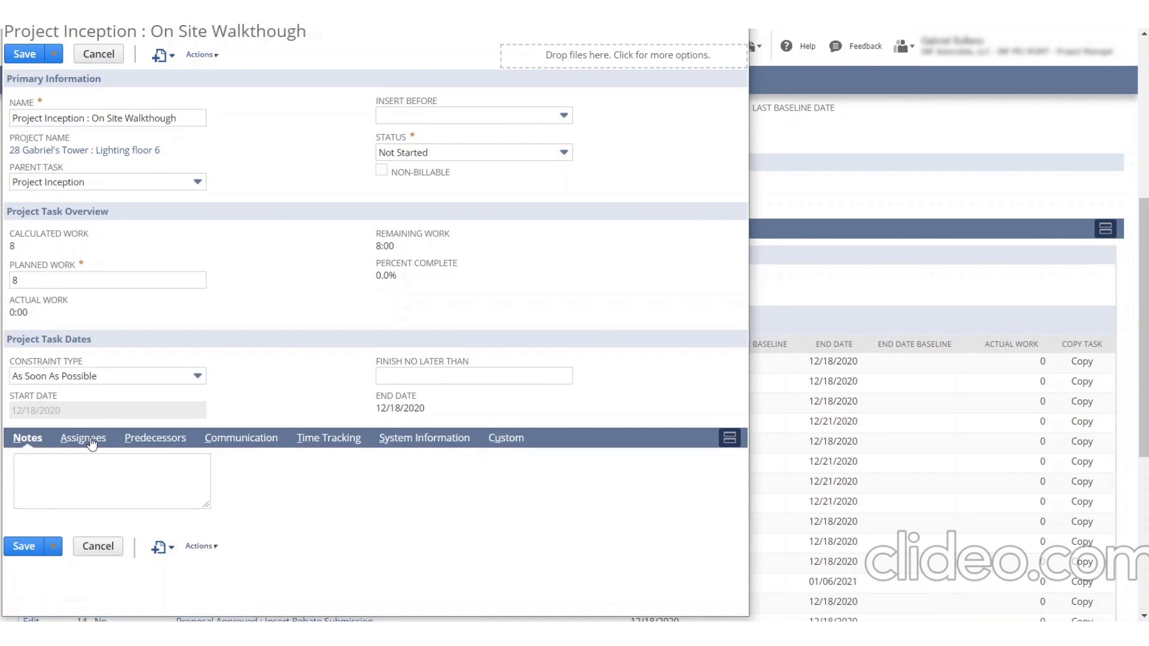
{"action": "left_click", "coordinate": [80, 506]}
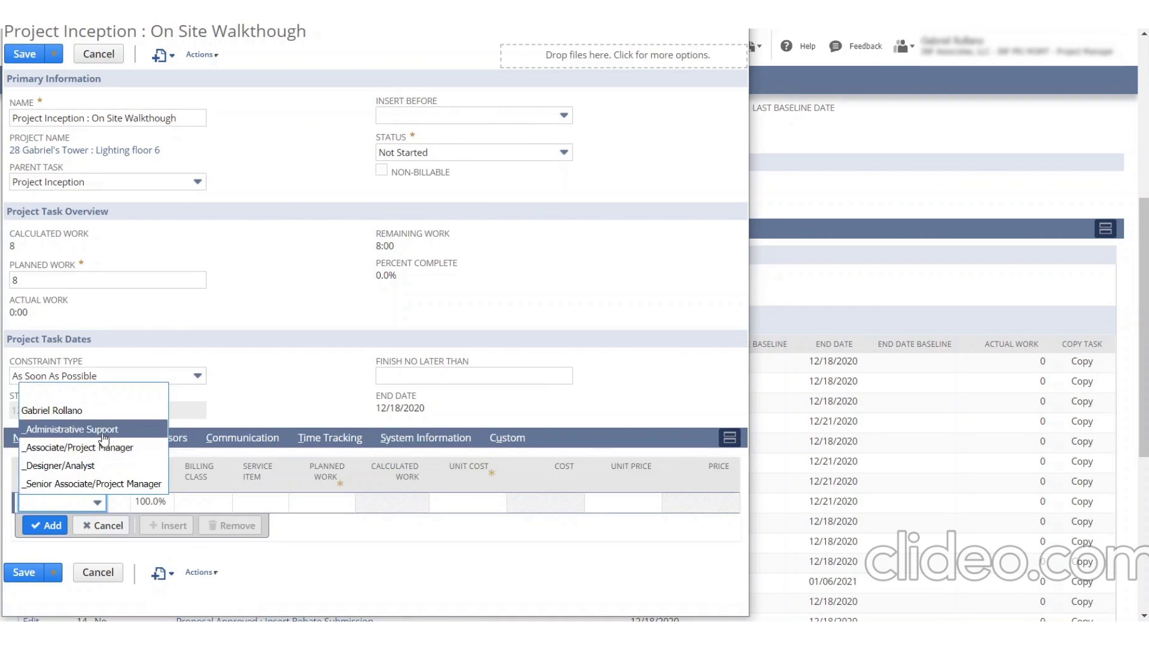
{"action": "left_click", "coordinate": [72, 430]}
{"action": "left_click", "coordinate": [328, 516]}
{"action": "type", "text": "8"}
{"action": "left_click", "coordinate": [46, 555]}
{"action": "left_click", "coordinate": [28, 591]}
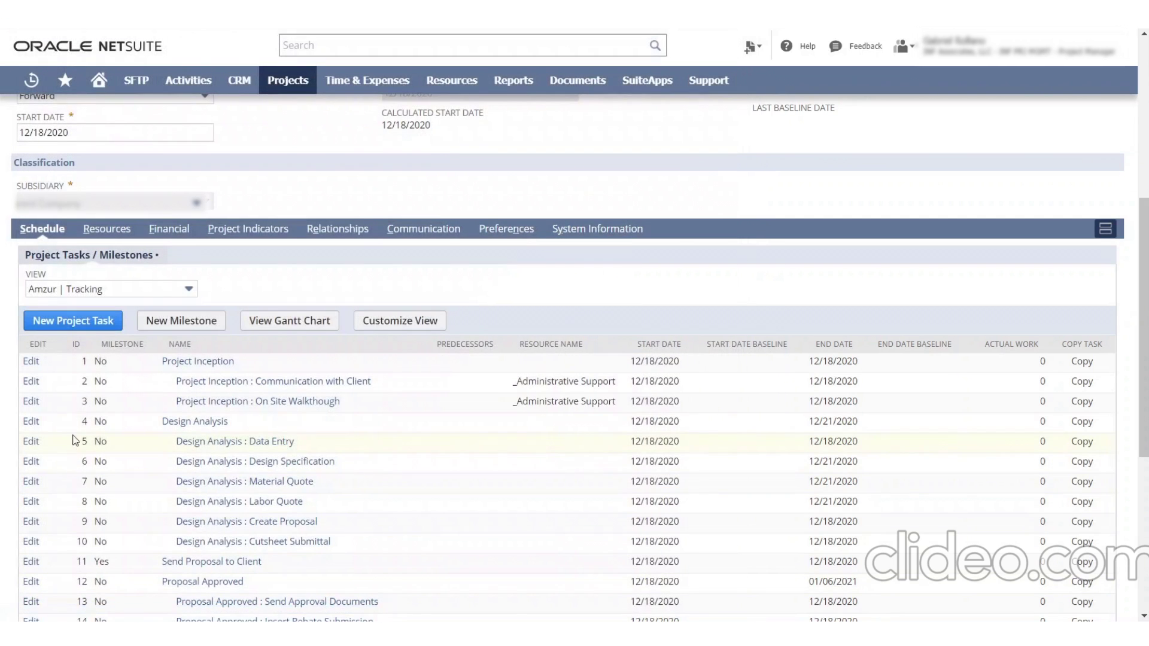
- Assign _Associate/Project Manager to the Design Analysis : Data Entry task with 8 hours of planned work and save the task
{"action": "left_click", "coordinate": [31, 442]}
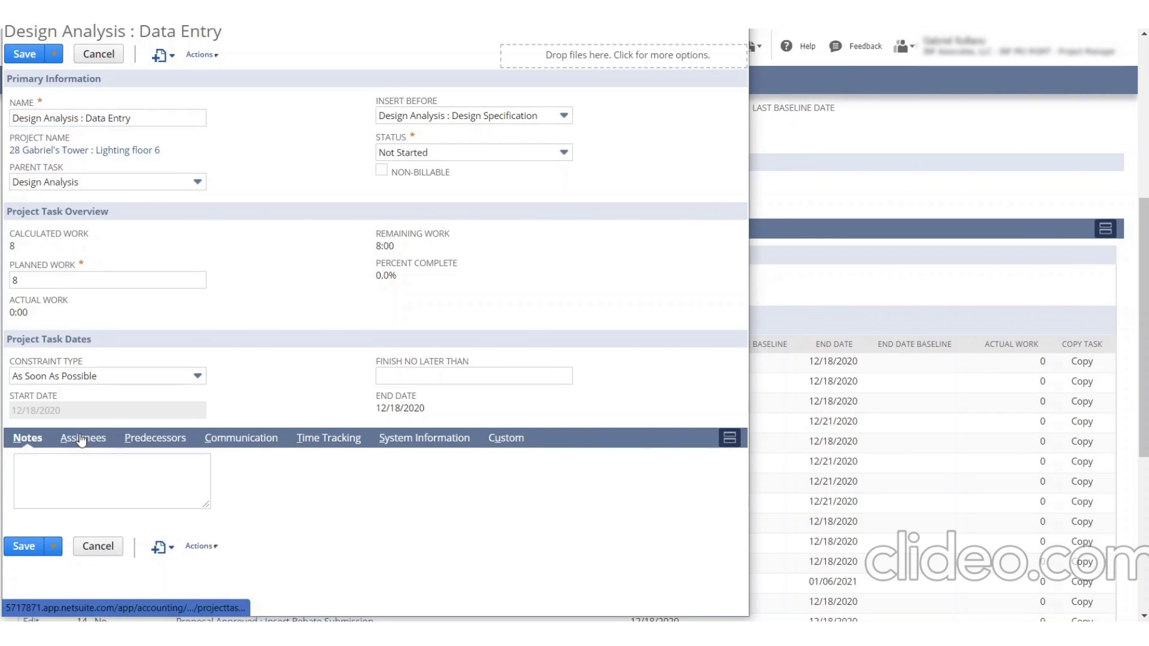
{"action": "left_click", "coordinate": [85, 444]}
{"action": "left_click", "coordinate": [97, 503]}
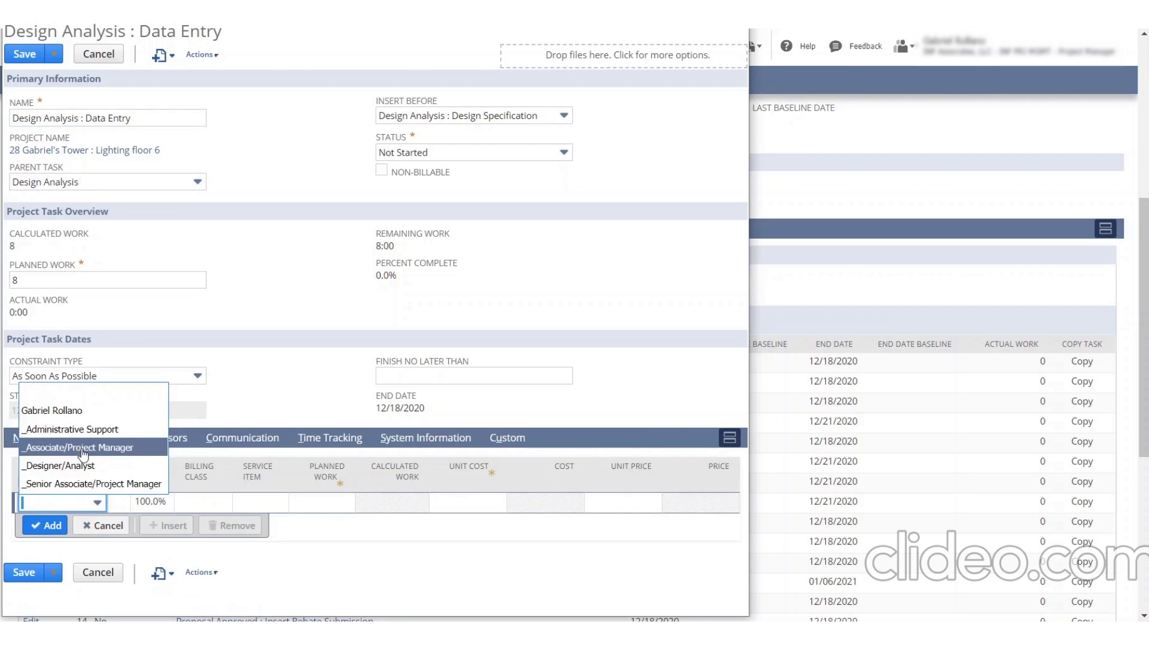
{"action": "left_click", "coordinate": [89, 455]}
{"action": "left_click", "coordinate": [338, 518]}
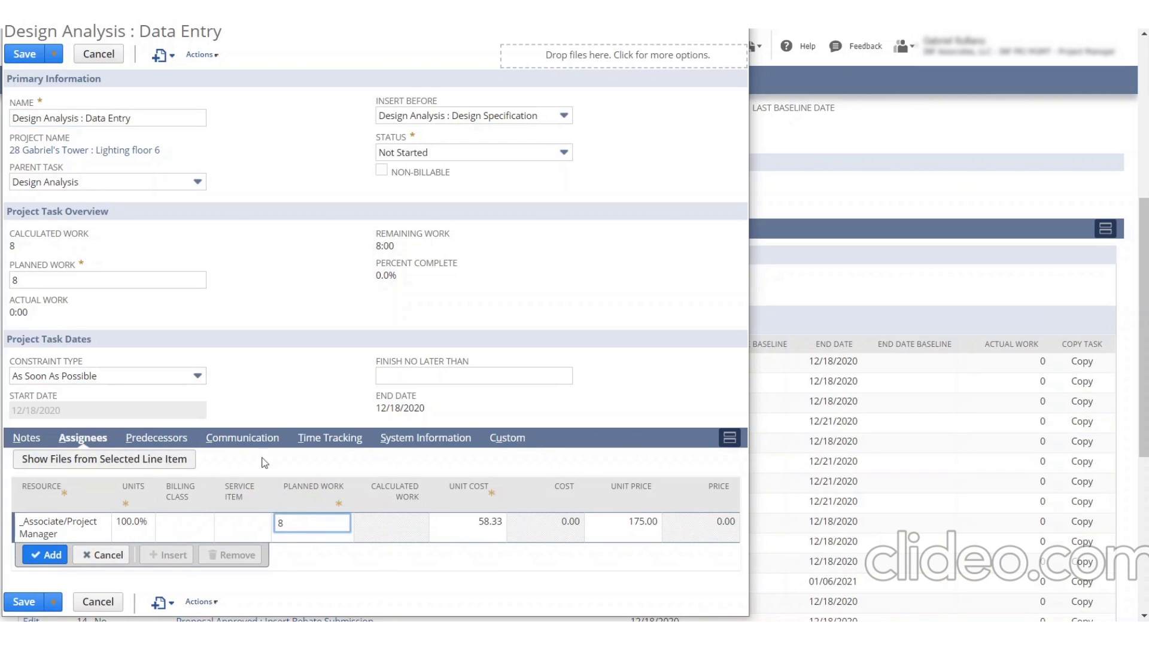
{"action": "left_click", "coordinate": [42, 555]}
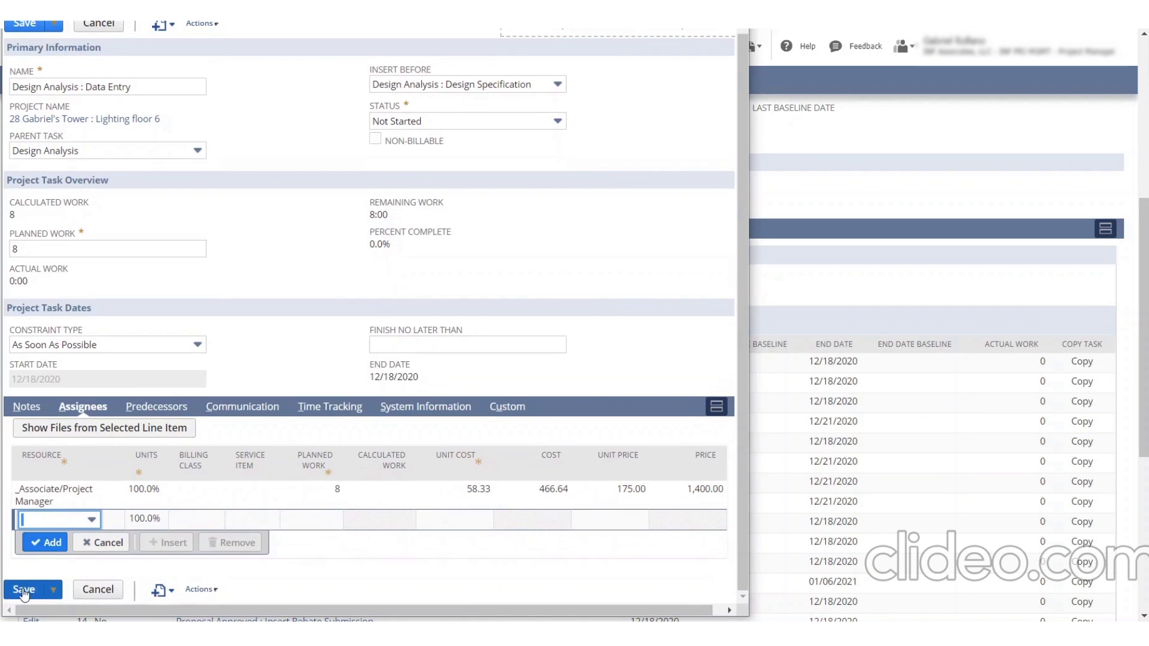
{"action": "left_click", "coordinate": [24, 592]}
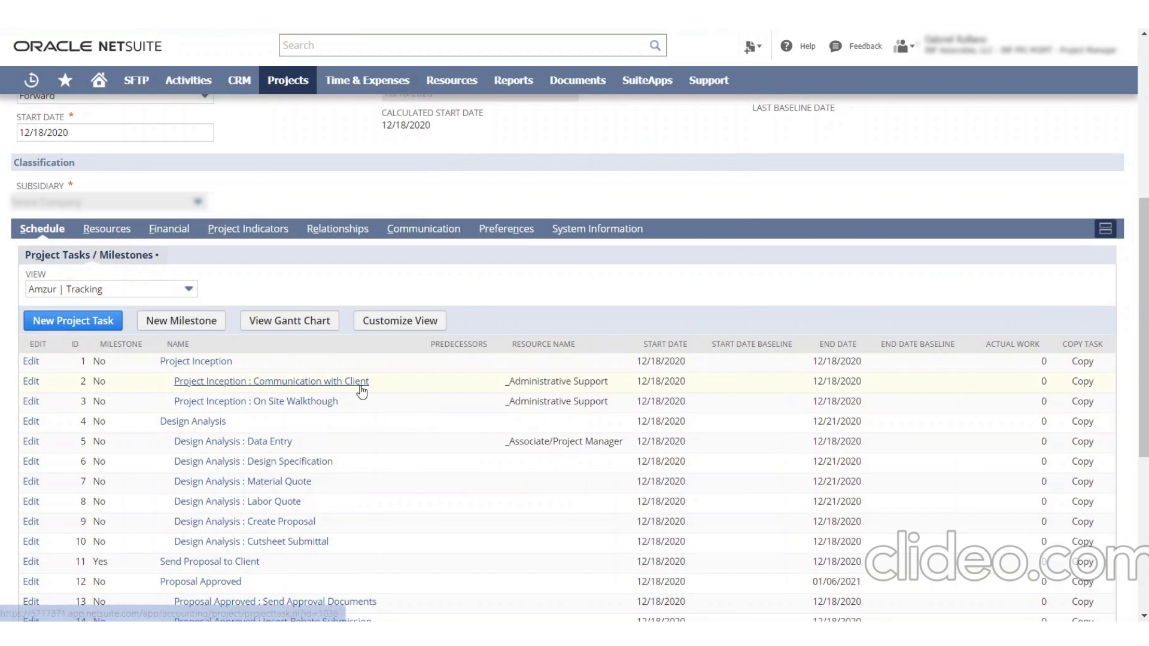
{"action": "left_click", "coordinate": [30, 381]}
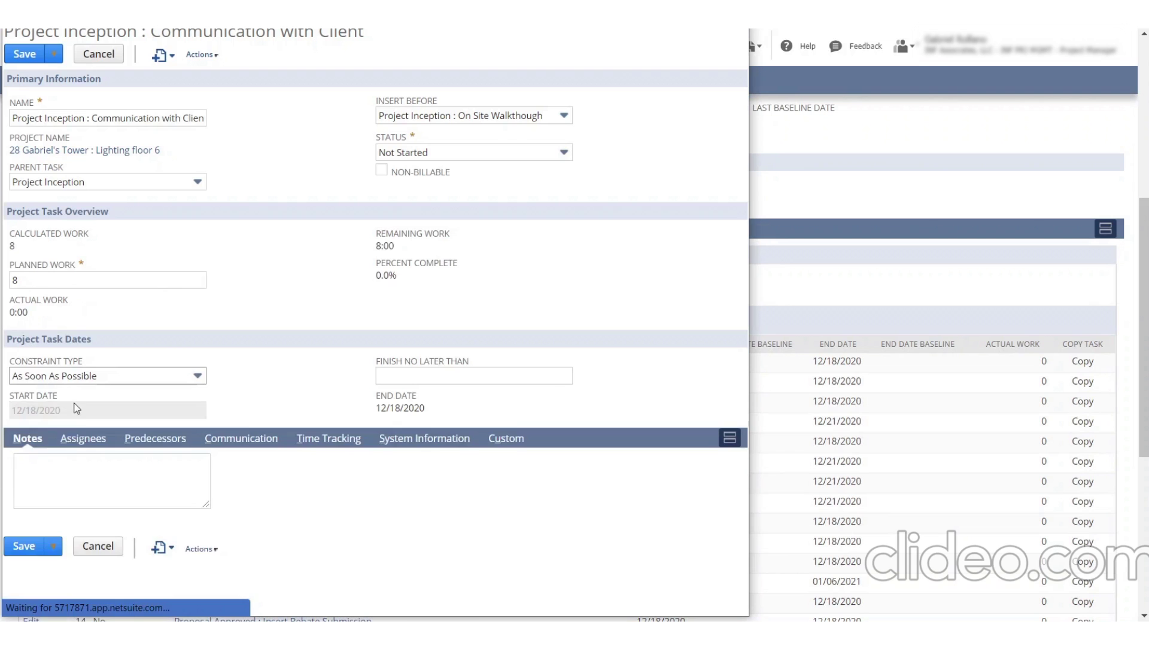
{"action": "left_click", "coordinate": [81, 437]}
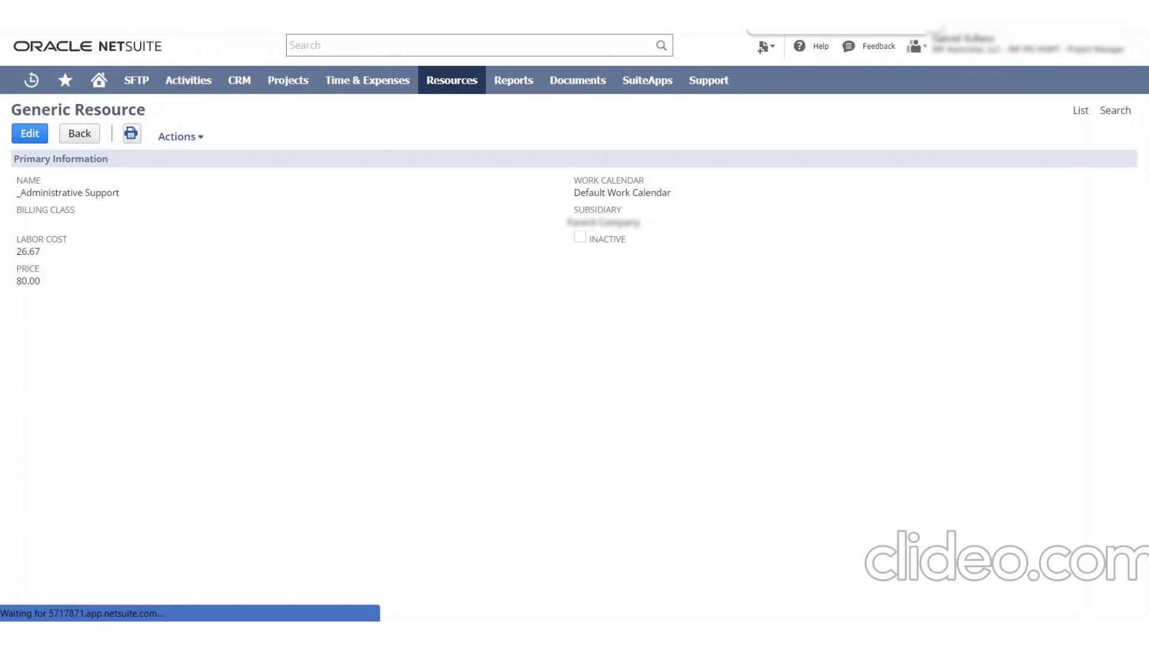
{"action": "left_click", "coordinate": [93, 512]}
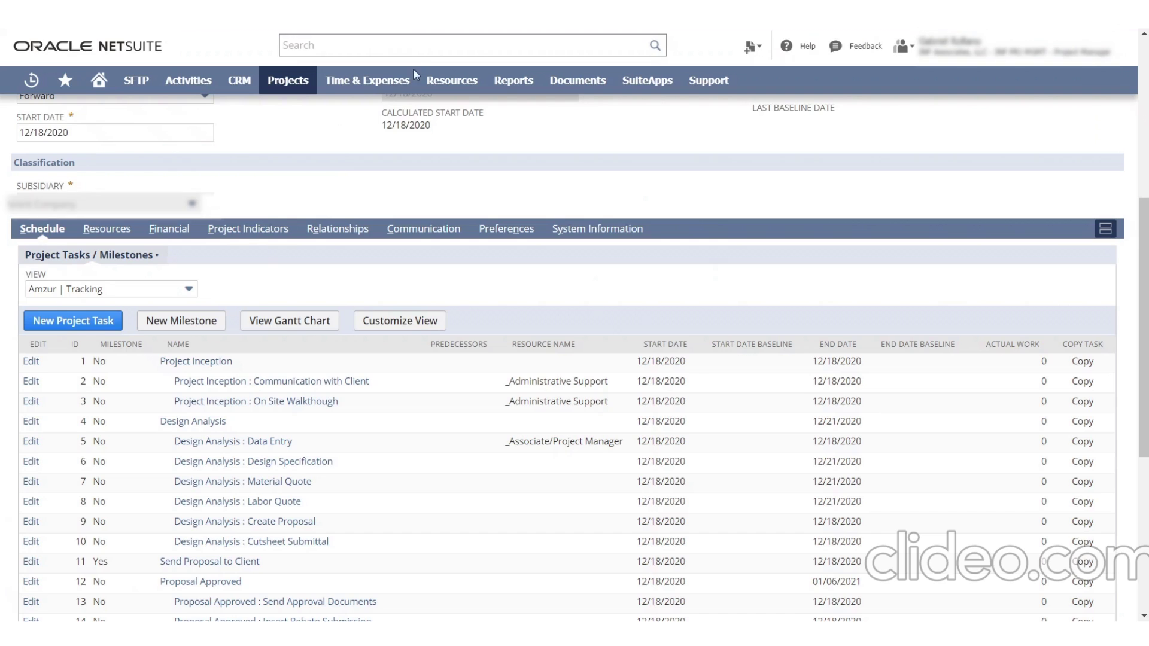
- Replace the generic resource on the Project Inception : Communication with Client task with the named employee and save the task
{"action": "left_click", "coordinate": [30, 382]}
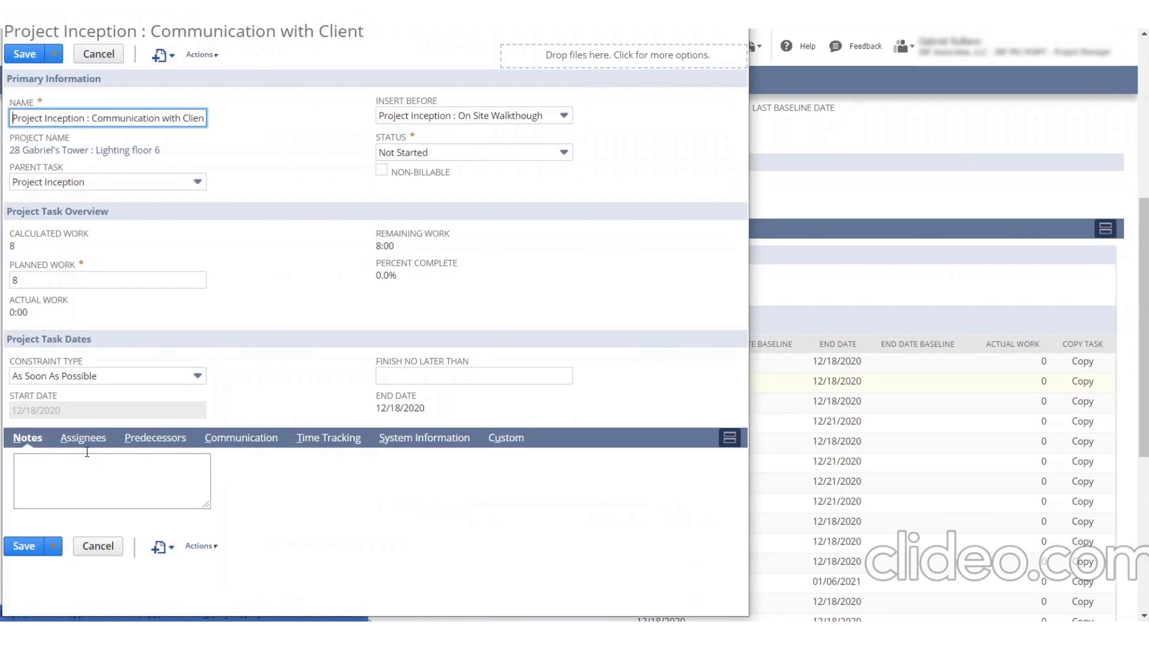
{"action": "left_click", "coordinate": [91, 454]}
{"action": "left_click", "coordinate": [102, 506]}
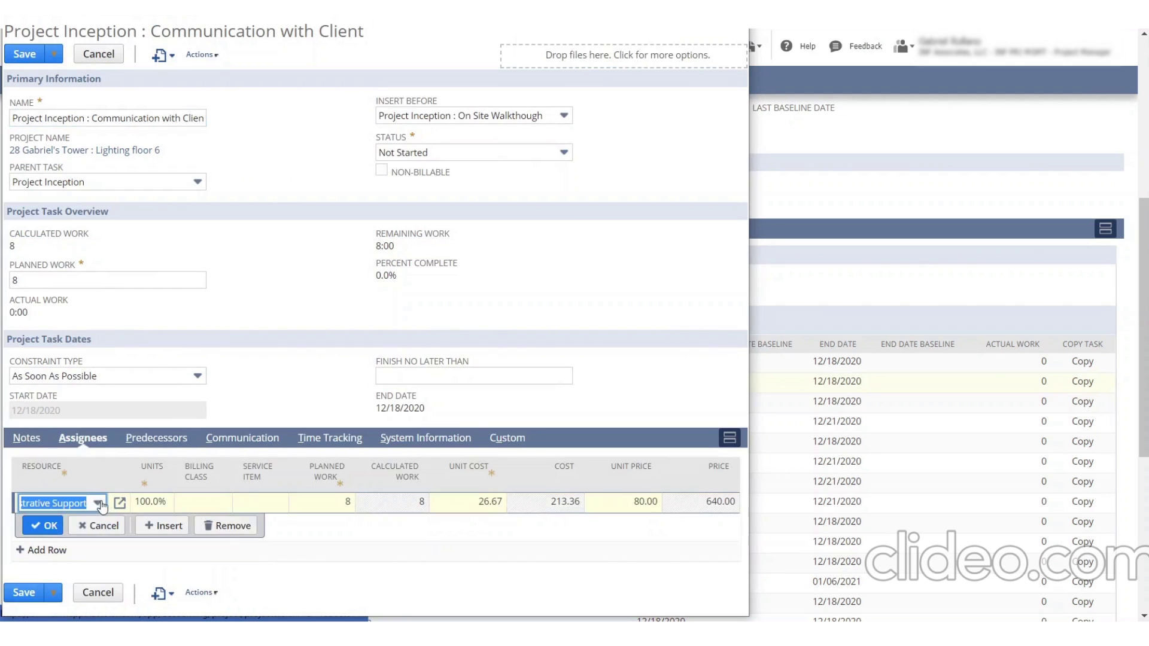
{"action": "left_click", "coordinate": [90, 523]}
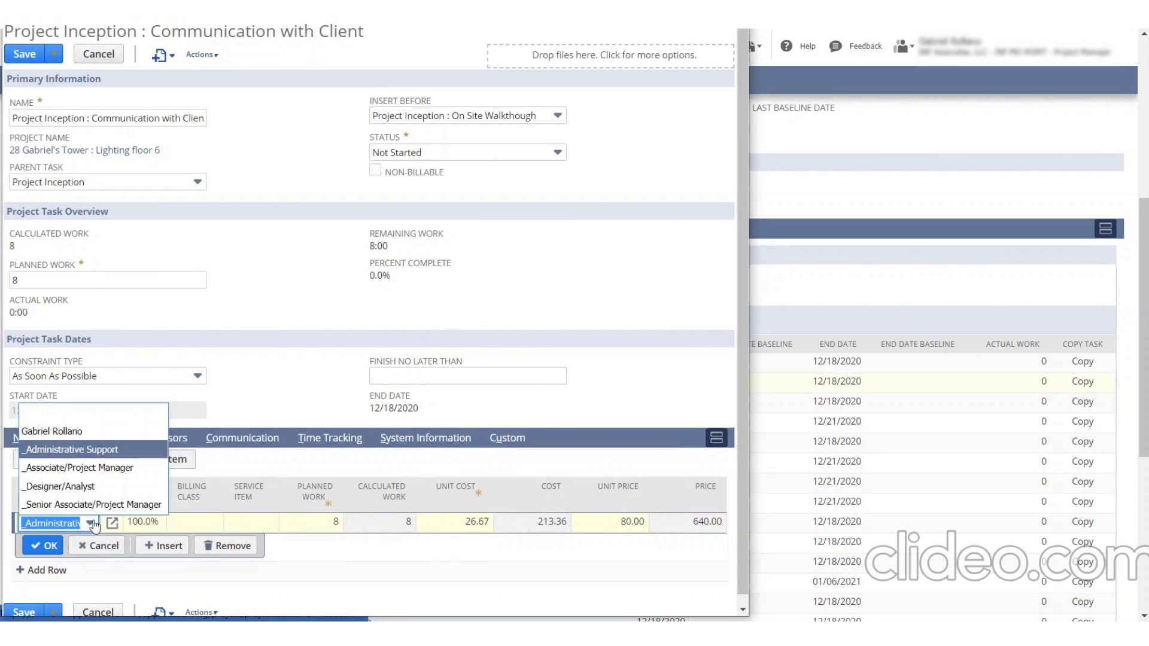
{"action": "left_click", "coordinate": [71, 431]}
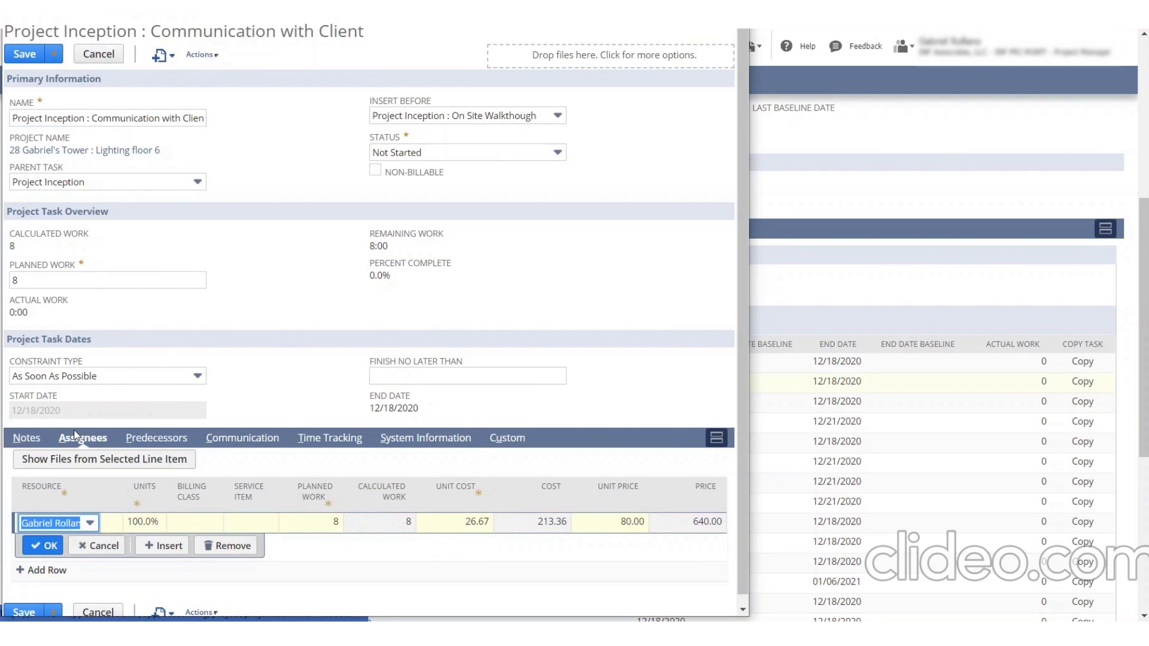
{"action": "left_click", "coordinate": [37, 548]}
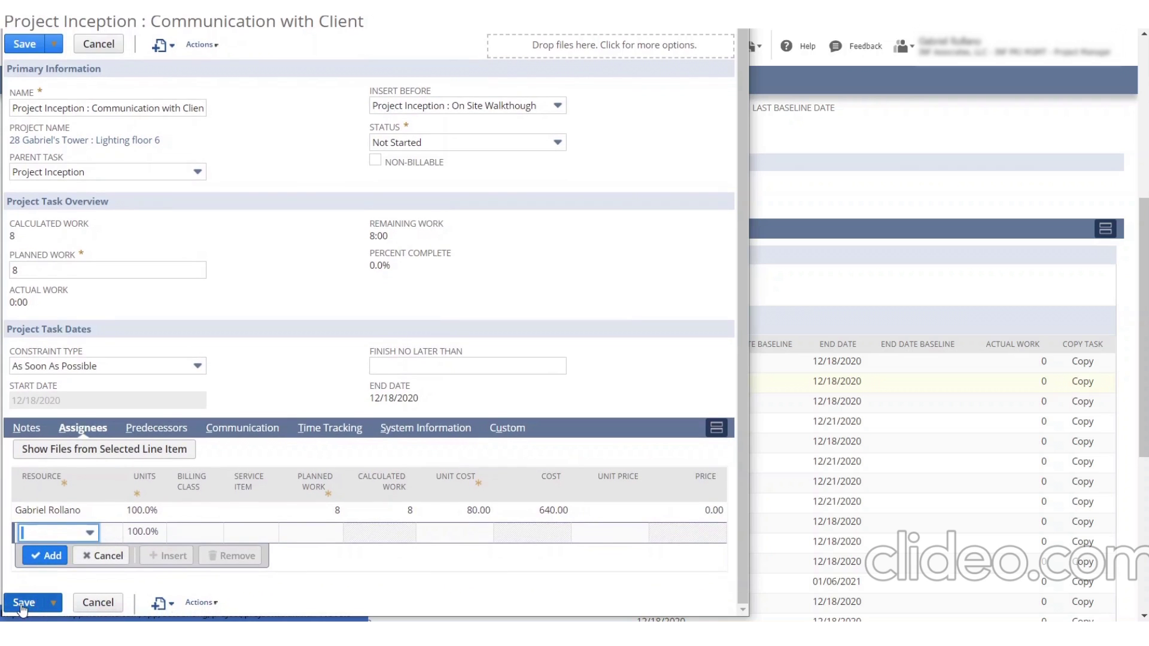
{"action": "left_click", "coordinate": [23, 606]}
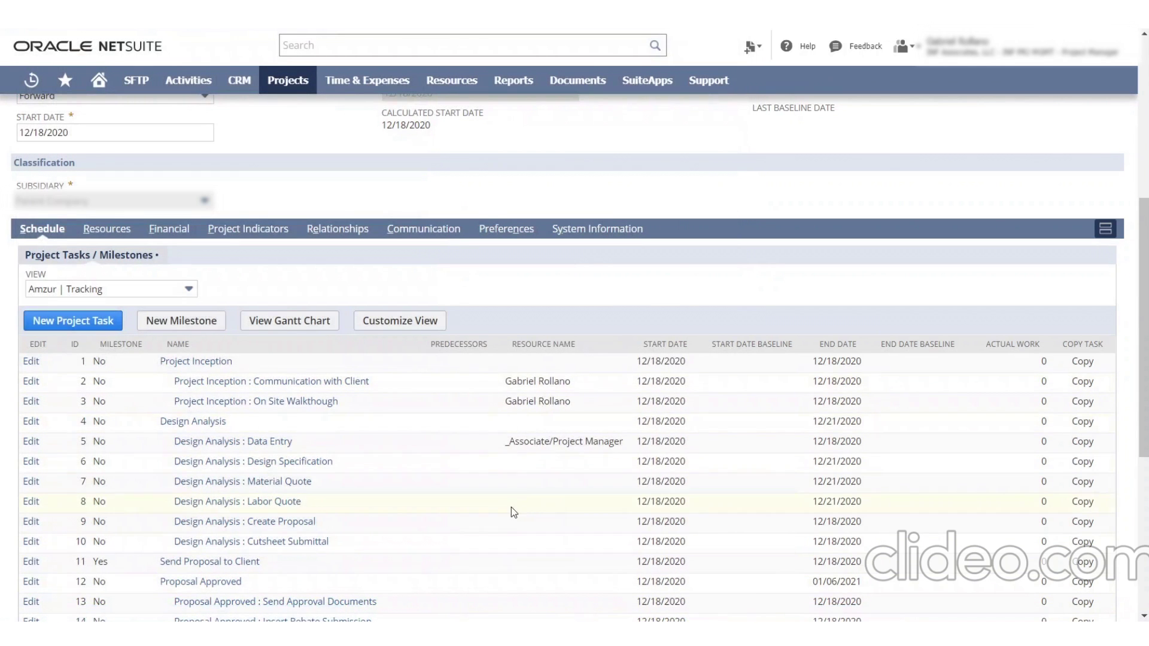
- Review the resource assignments and dates across the project's task schedule, along with the project overview and the available project status options
{"action": "scroll", "coordinate": [513, 508], "scroll_direction": "down", "scroll_amount": 4}
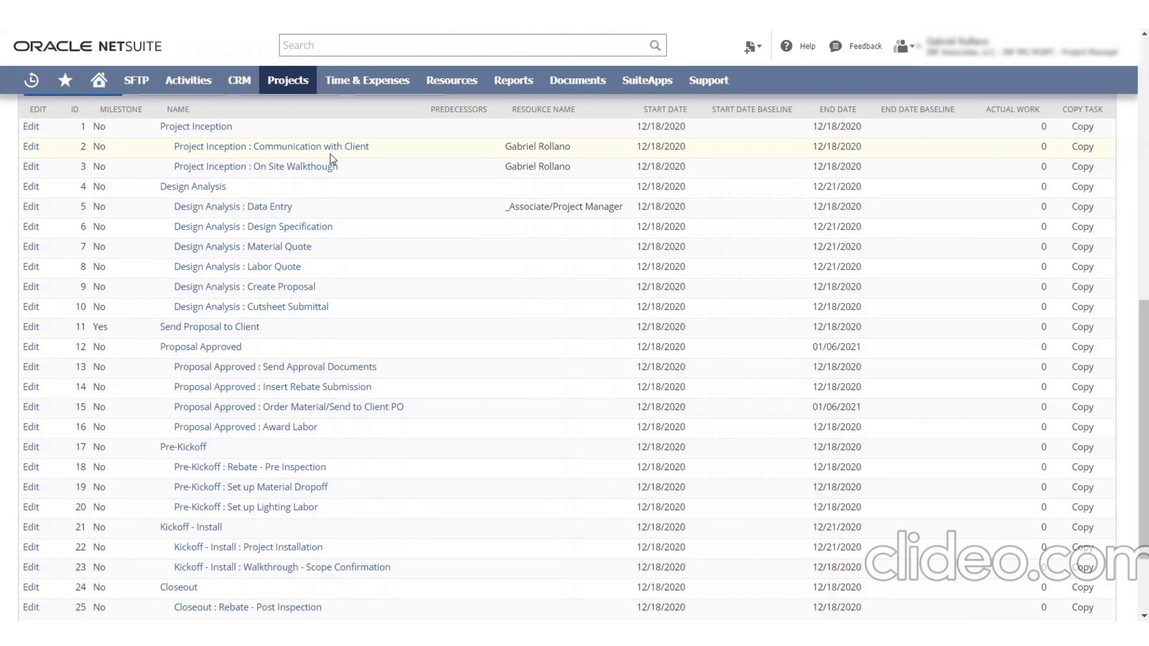
{"action": "scroll", "coordinate": [548, 361], "scroll_direction": "down", "scroll_amount": 2}
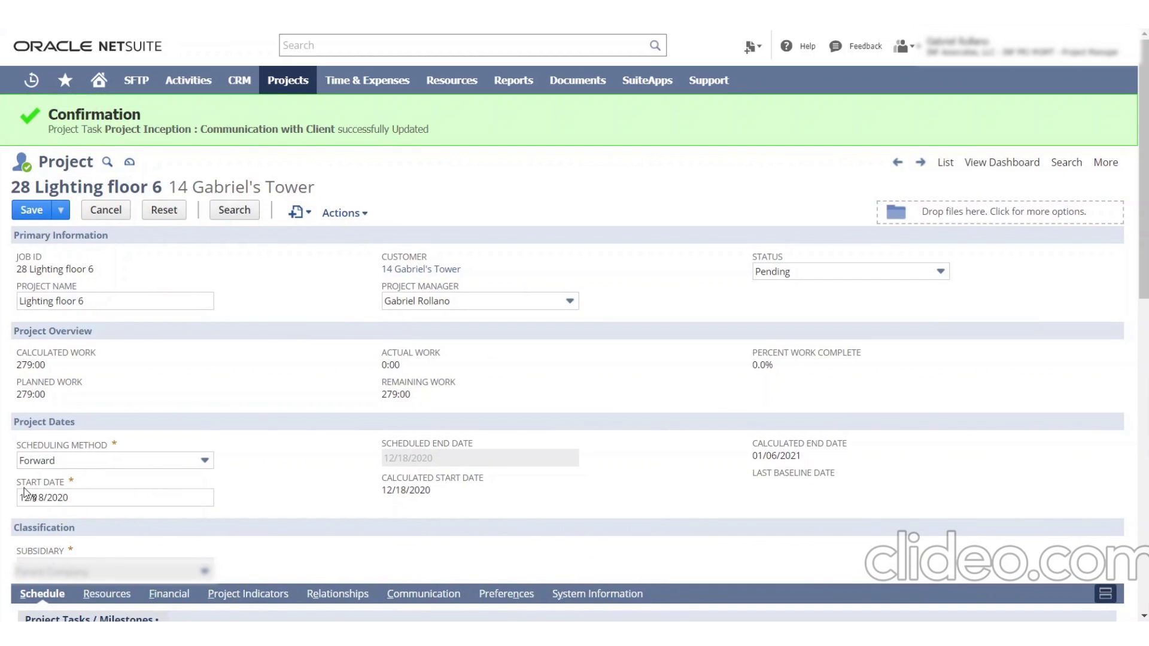
{"action": "scroll", "coordinate": [413, 457], "scroll_direction": "down", "scroll_amount": 2}
{"action": "scroll", "coordinate": [413, 458], "scroll_direction": "down", "scroll_amount": 4}
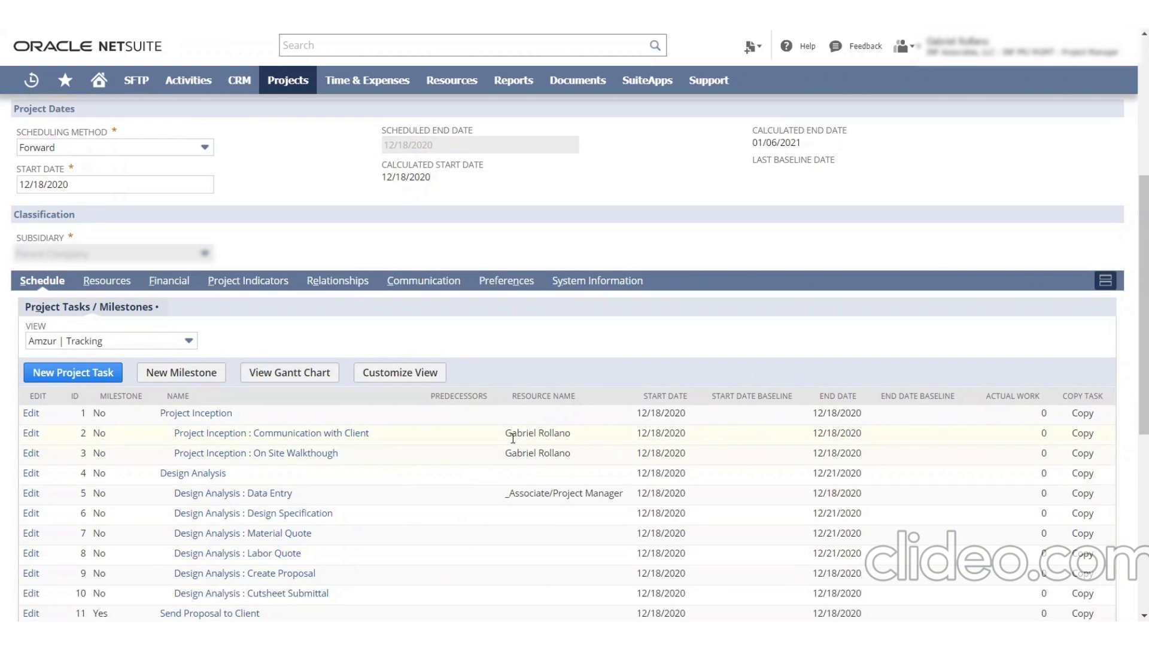
{"action": "scroll", "coordinate": [388, 403], "scroll_direction": "up", "scroll_amount": 5}
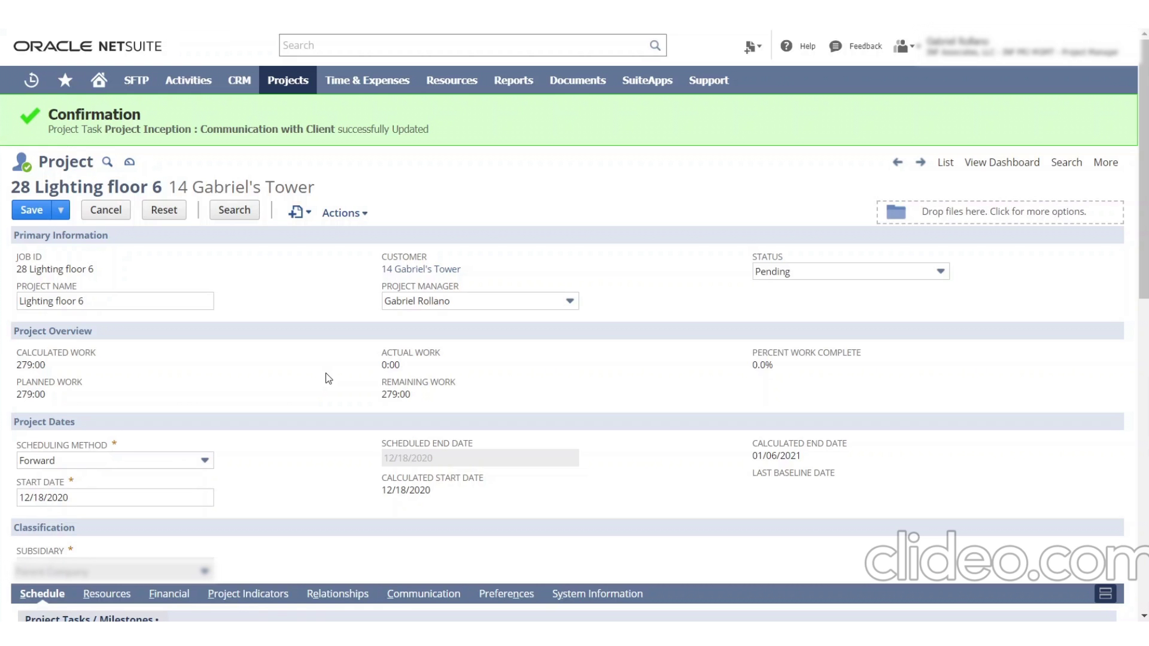
{"action": "scroll", "coordinate": [325, 379], "scroll_direction": "down", "scroll_amount": 10}
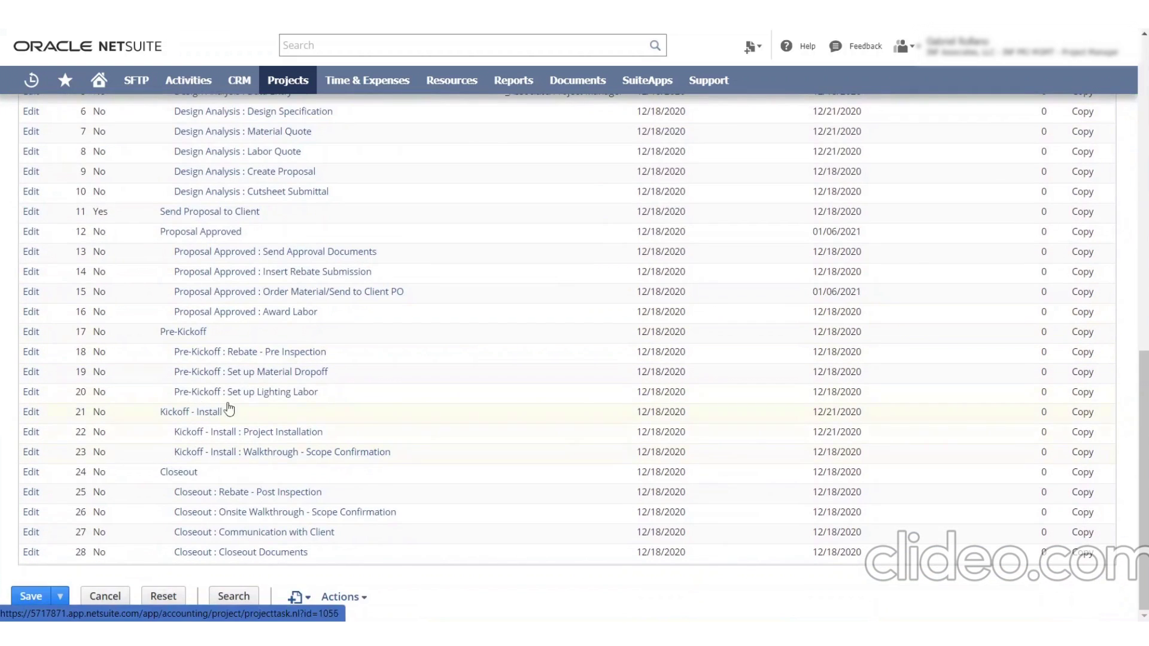
{"action": "scroll", "coordinate": [442, 519], "scroll_direction": "up", "scroll_amount": 2}
{"action": "scroll", "coordinate": [443, 514], "scroll_direction": "up", "scroll_amount": 4}
{"action": "scroll", "coordinate": [498, 448], "scroll_direction": "down", "scroll_amount": 3}
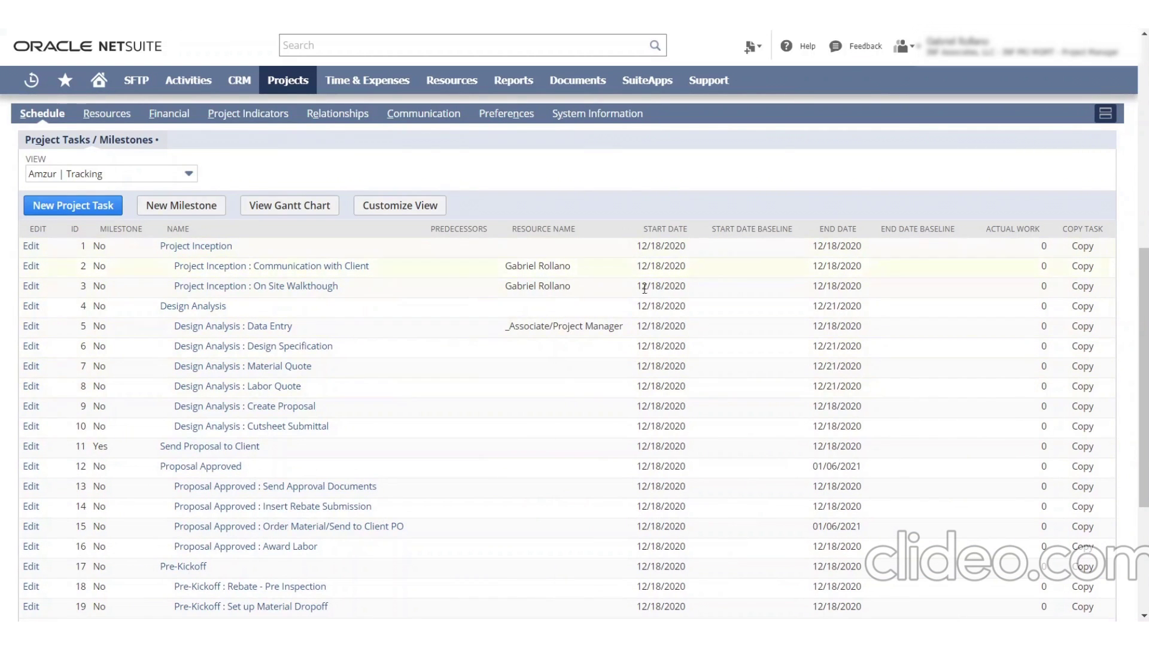
{"action": "scroll", "coordinate": [644, 289], "scroll_direction": "up", "scroll_amount": 8}
{"action": "left_click", "coordinate": [781, 269]}
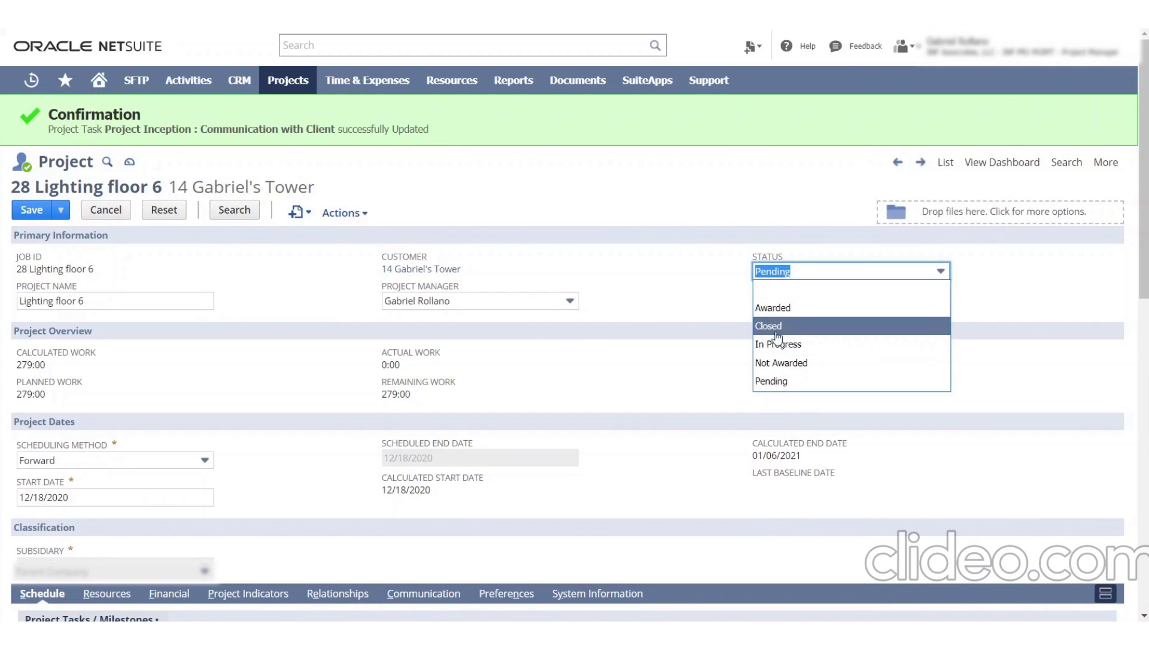
{"action": "scroll", "coordinate": [633, 259], "scroll_direction": "down", "scroll_amount": 9}
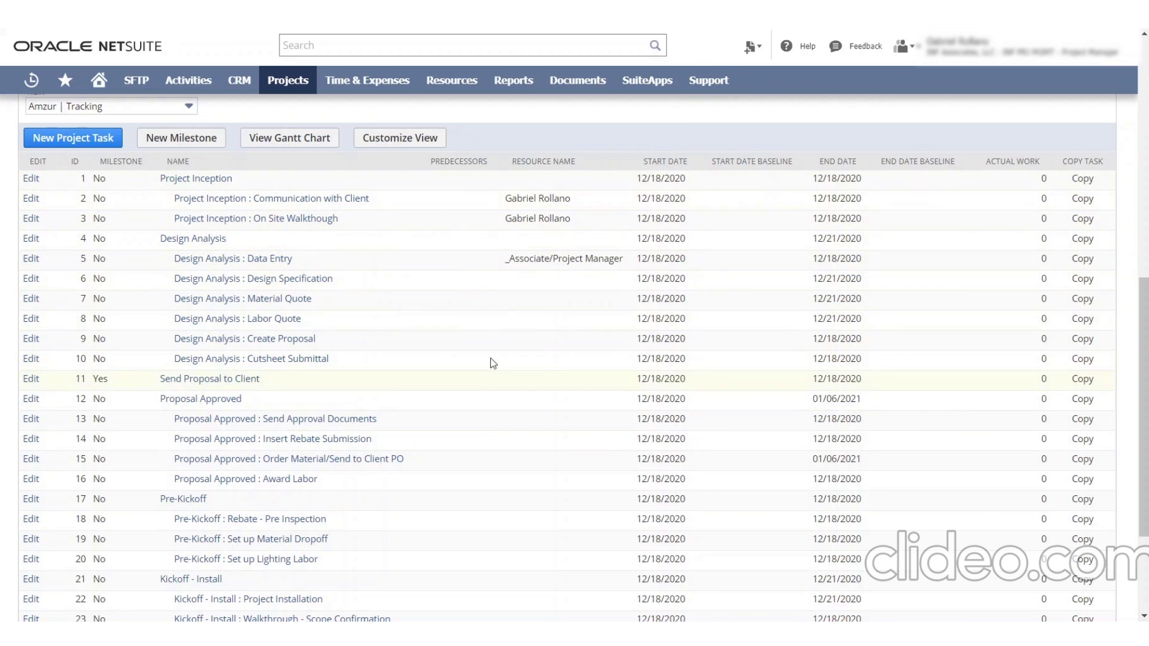
{"action": "scroll", "coordinate": [468, 318], "scroll_direction": "up", "scroll_amount": 10}
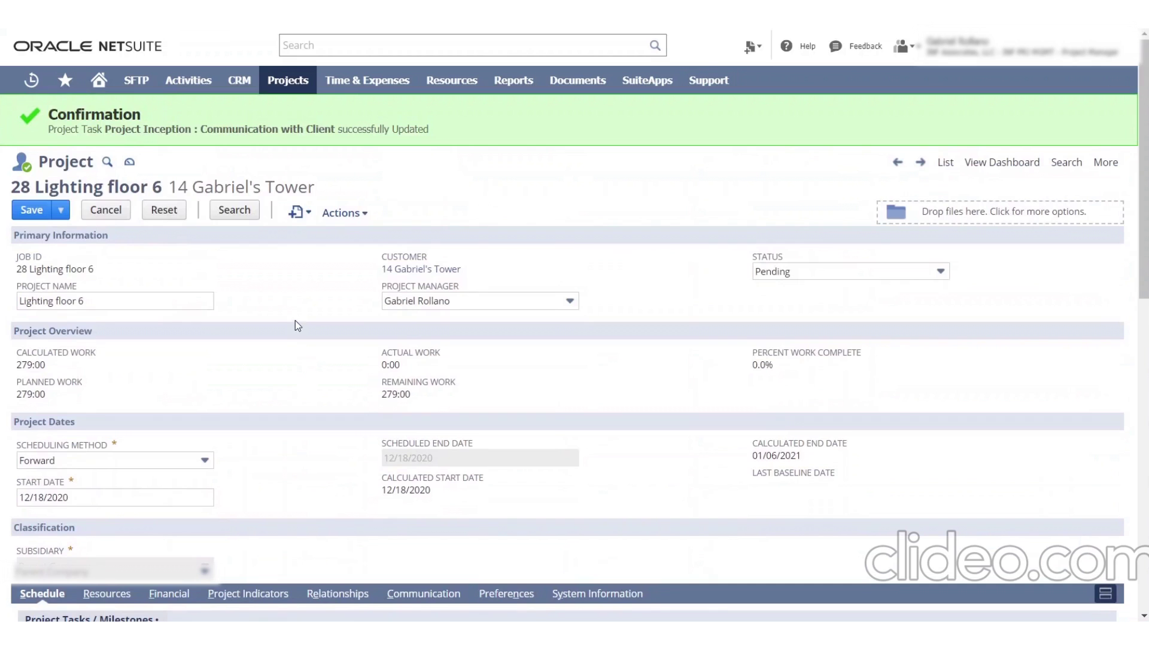